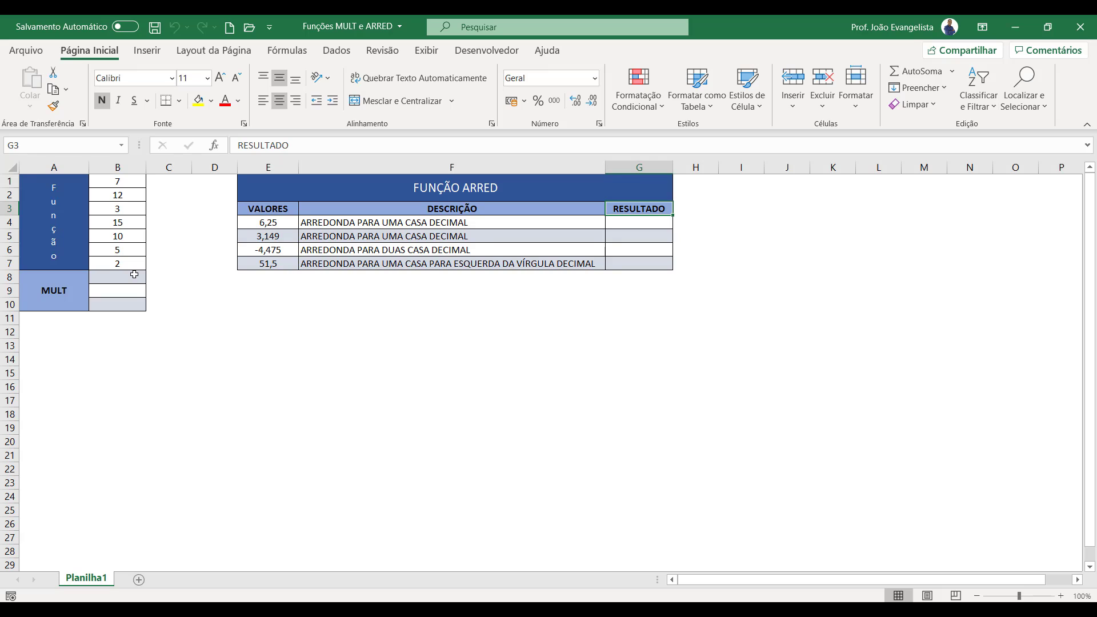
# Step: Enter the formula =B1*B2*B3*B4*B5*B6*B7 in cell B8 to multiply the seven values one by one
pyautogui.click(134, 275)
pyautogui.write('=')
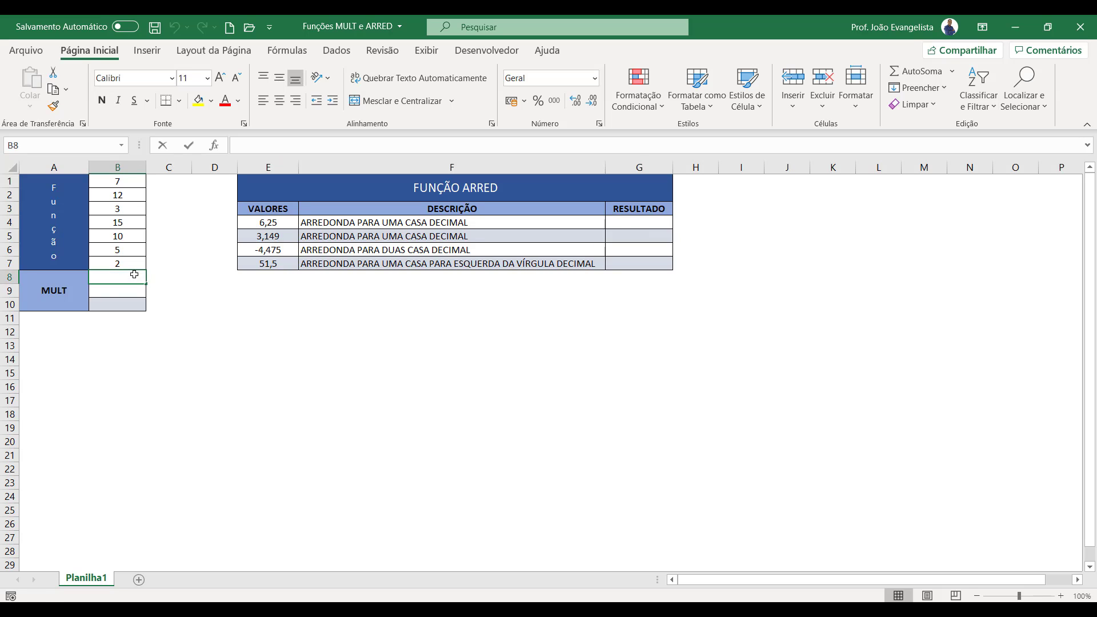
pyautogui.write('B')
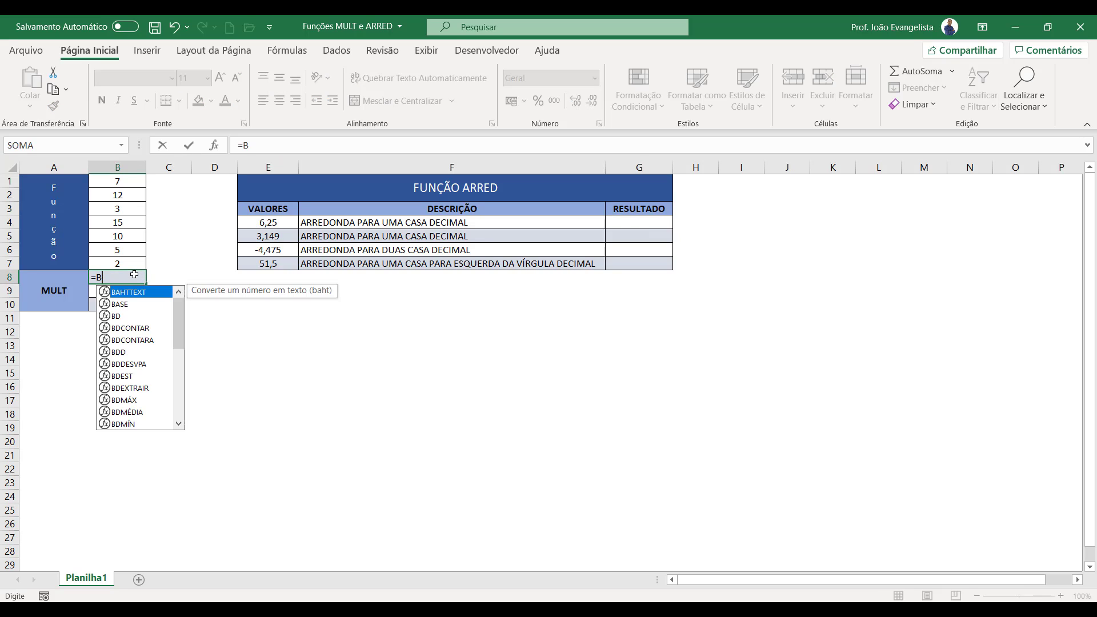
pyautogui.write('1*')
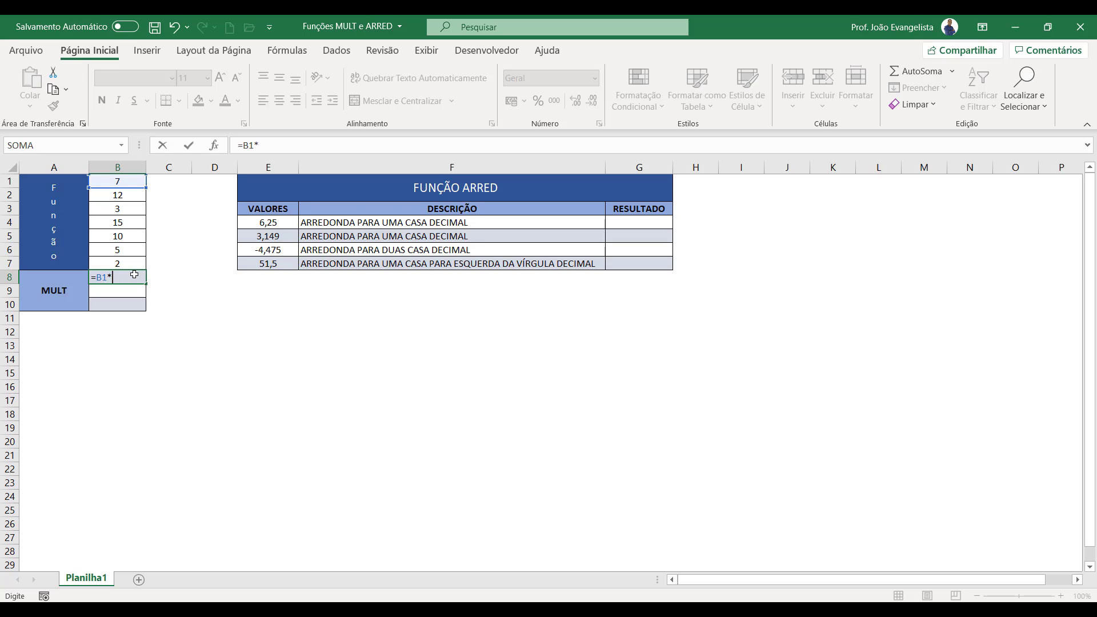
pyautogui.write('B2*B')
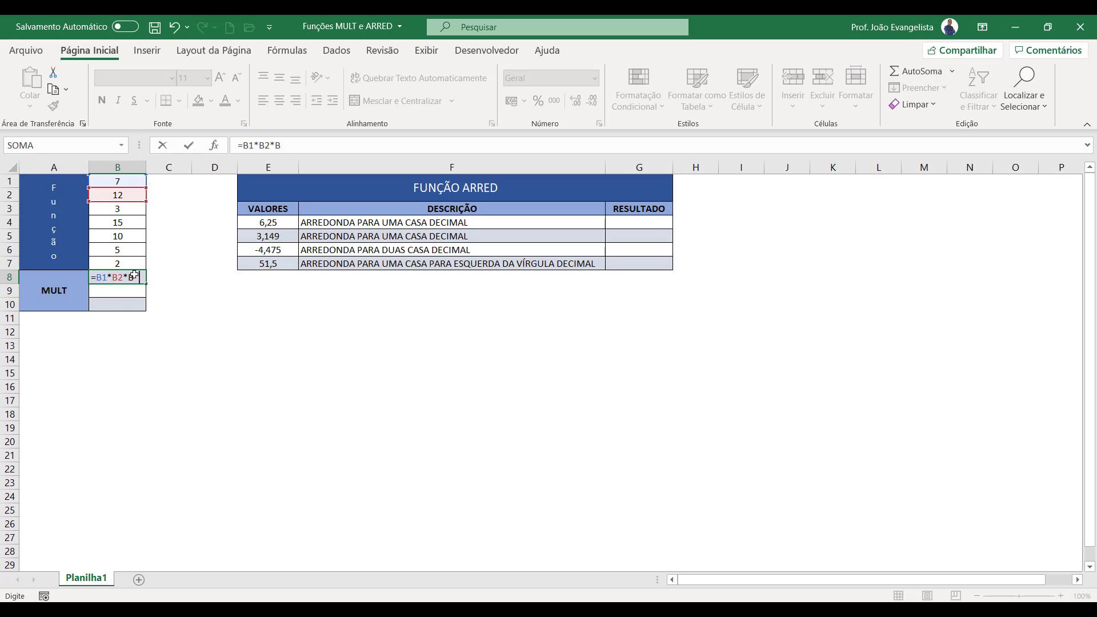
pyautogui.write('3*B4')
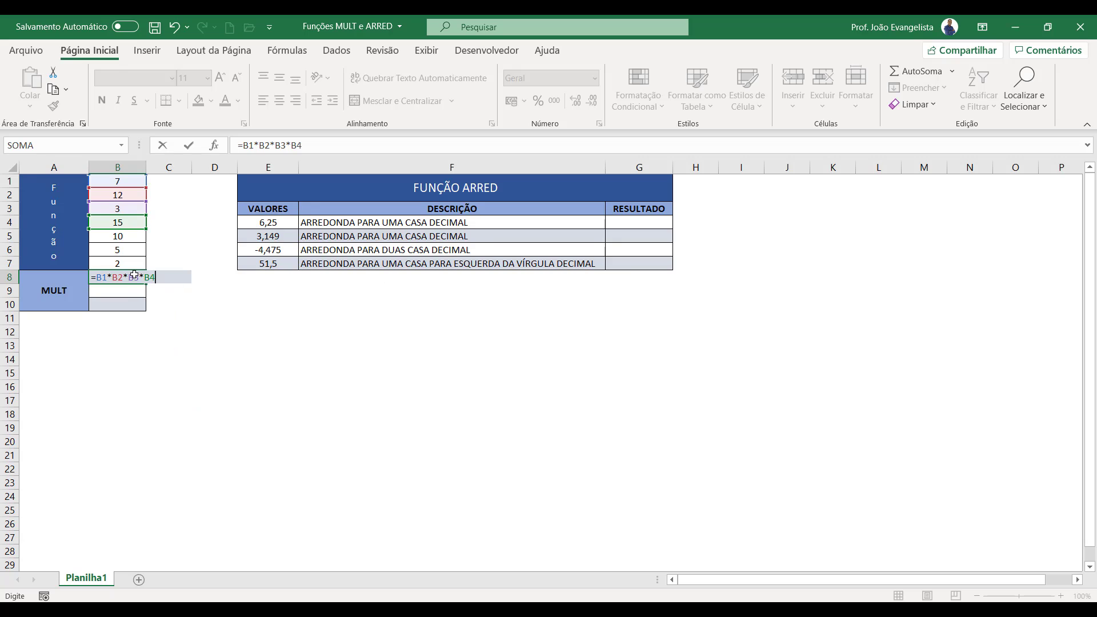
pyautogui.write('*B5')
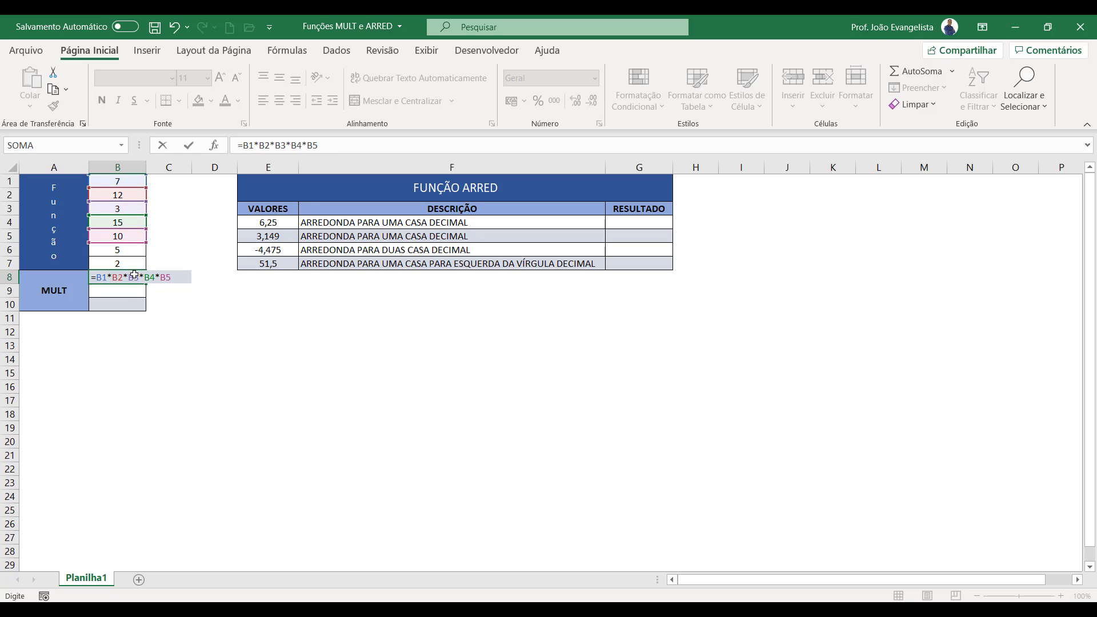
pyautogui.write('*B6')
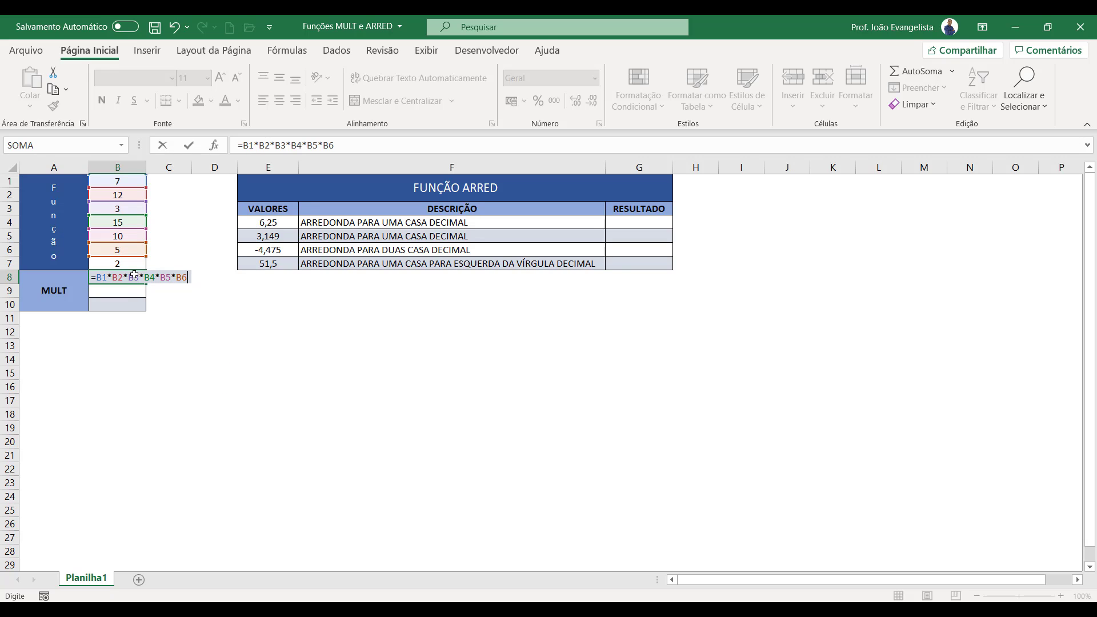
pyautogui.write('*B7')
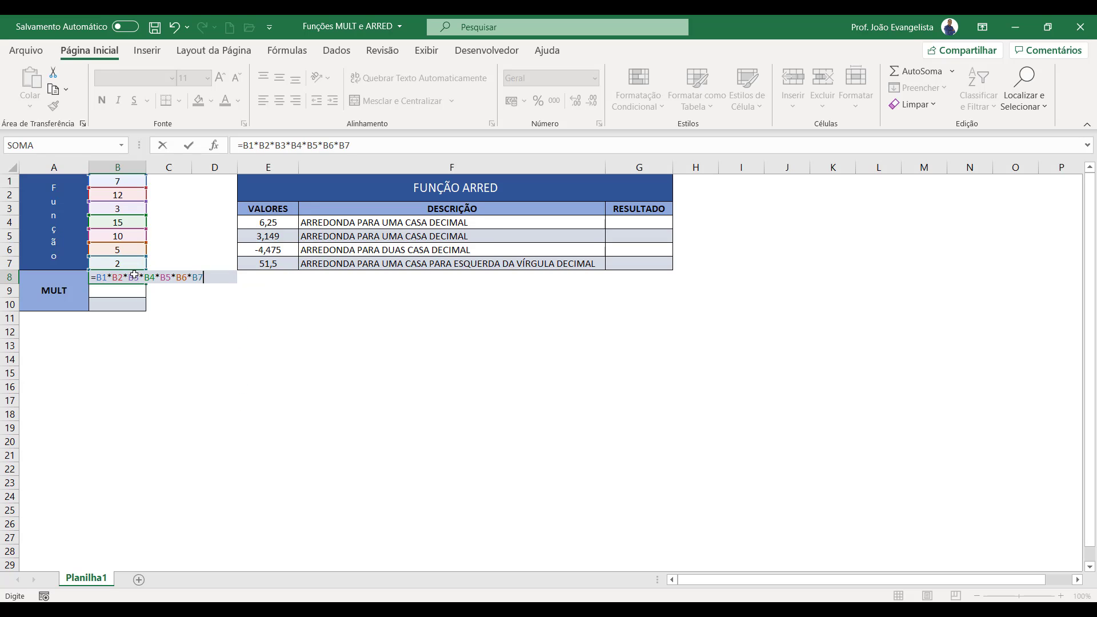
pyautogui.press('Return')
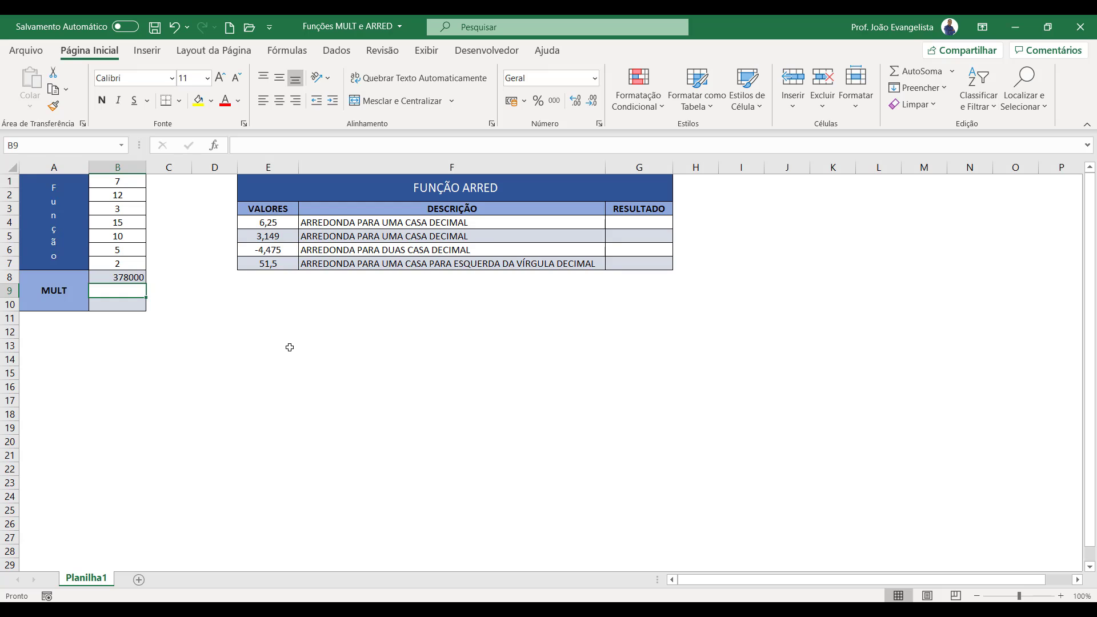
# Step: Enter the formula =MULT(B1:B7) in cell B9 to multiply the whole range
pyautogui.write('=M')
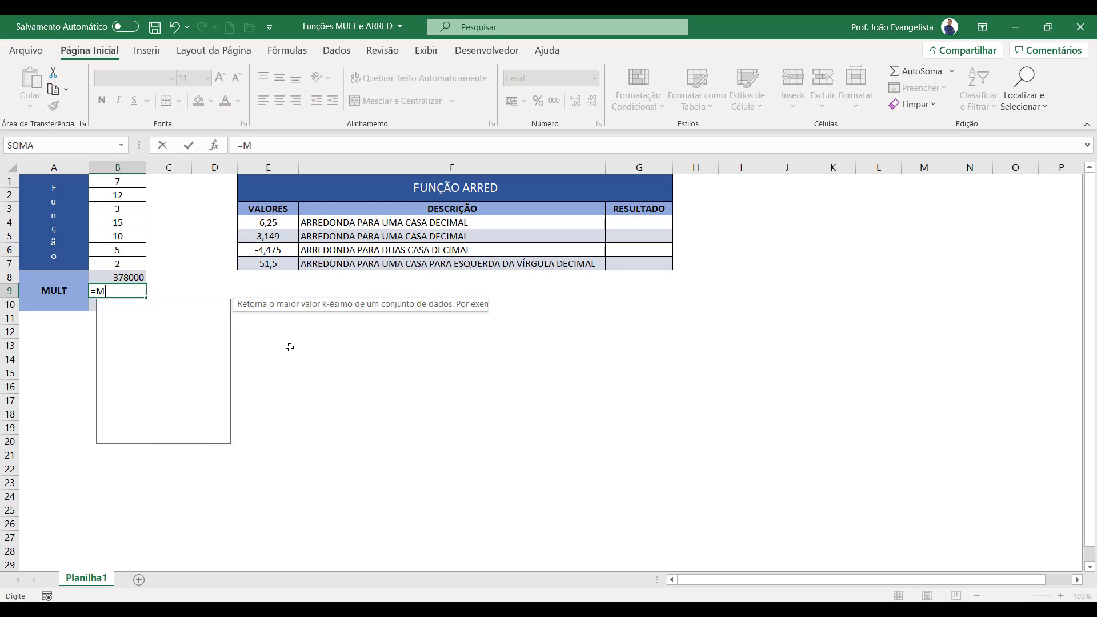
pyautogui.write('UL(')
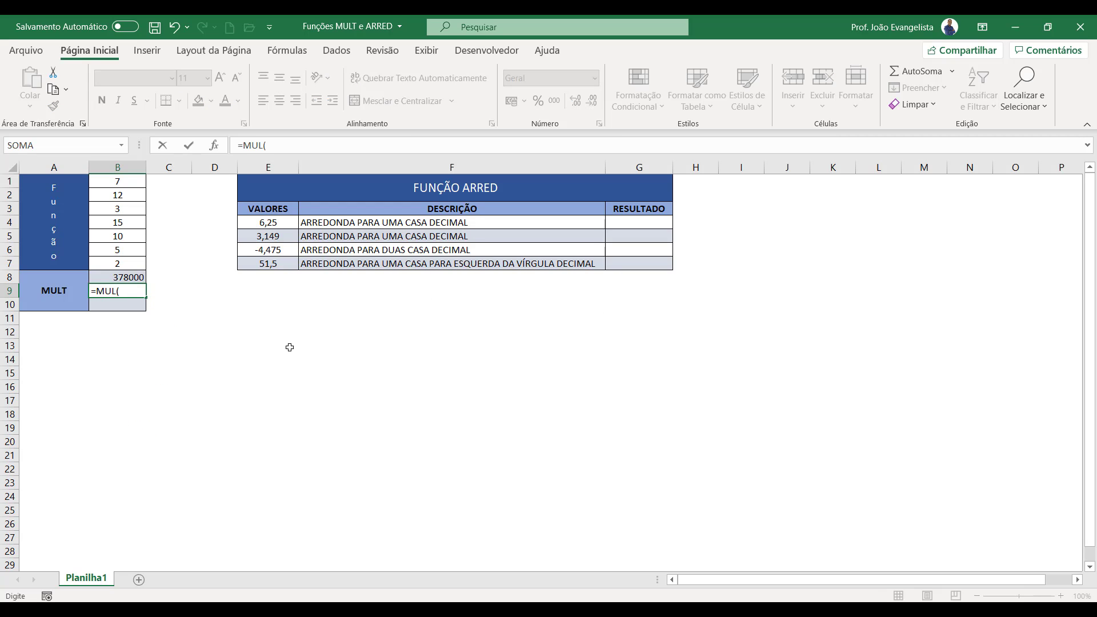
pyautogui.press('BackSpace')
pyautogui.write('T(')
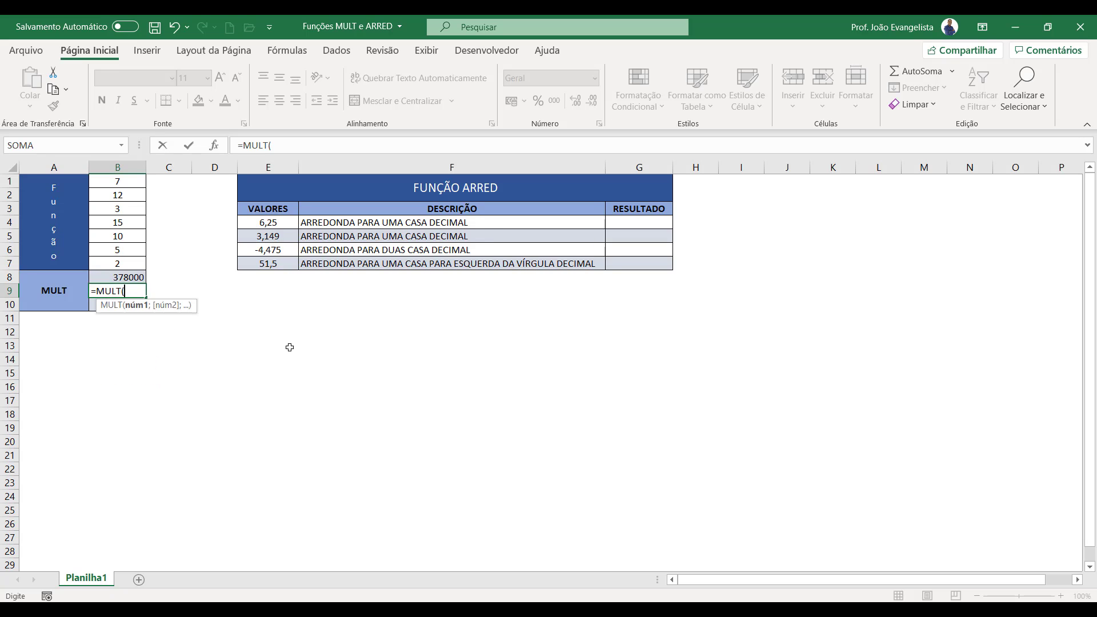
pyautogui.write('B1')
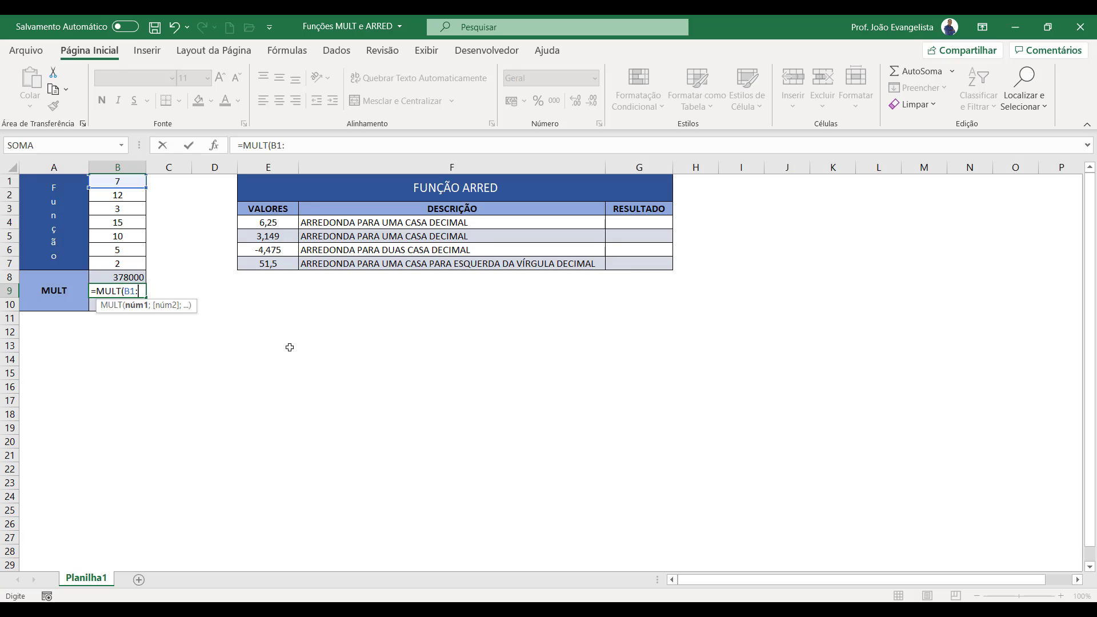
pyautogui.write(':B7')
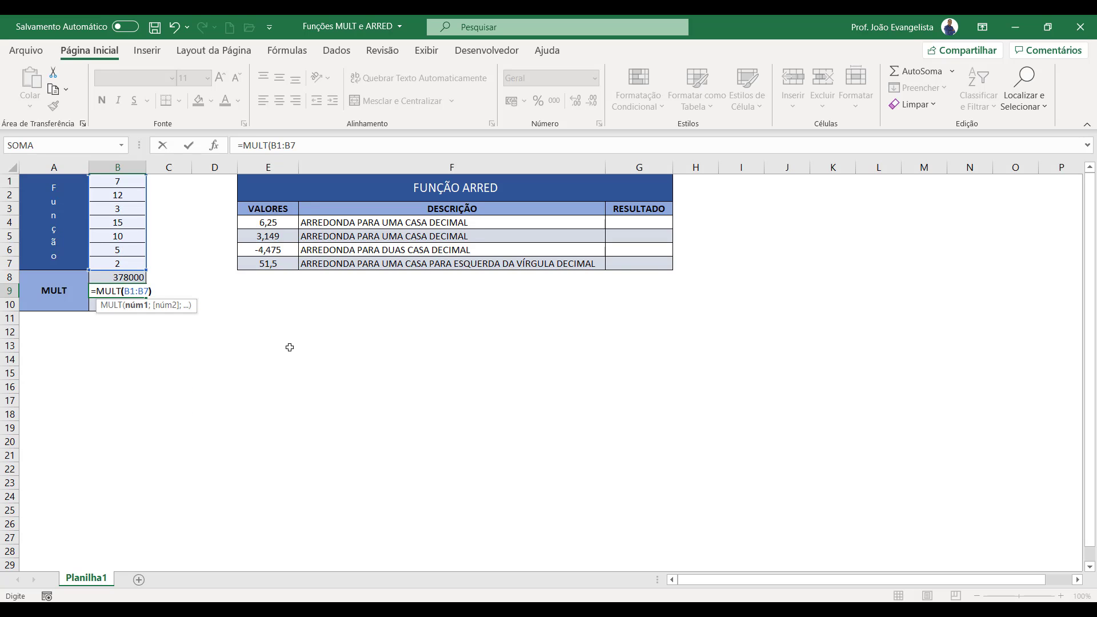
pyautogui.write(')')
pyautogui.press('Return')
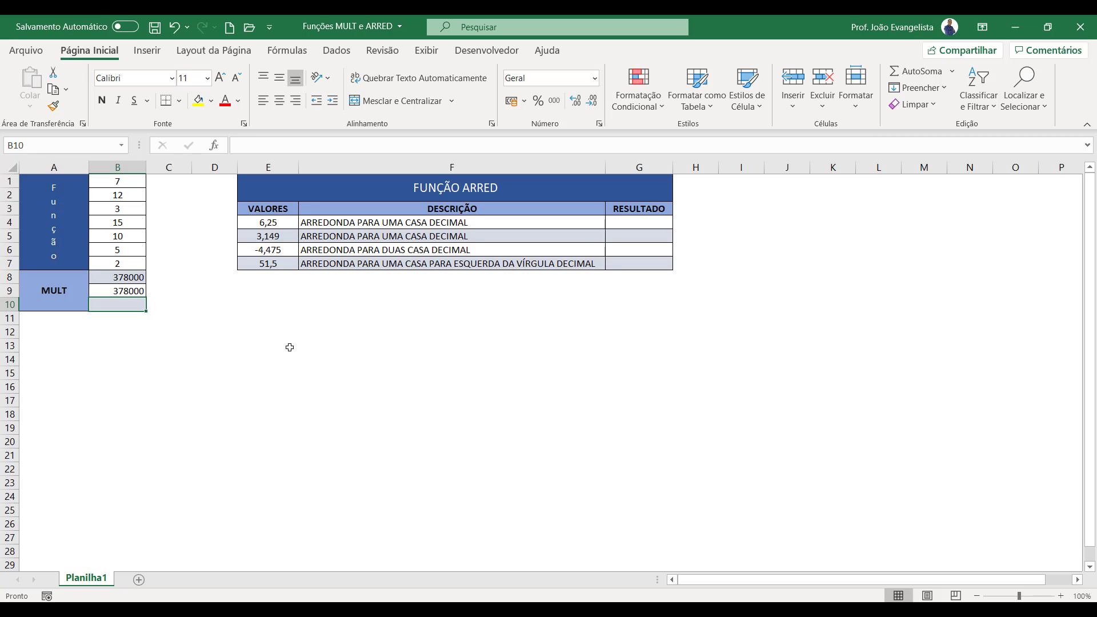
# Step: Enter the formula =MULT(B1:B7;2) in cell B10 to multiply the range's product by 2
pyautogui.write('=MULT')
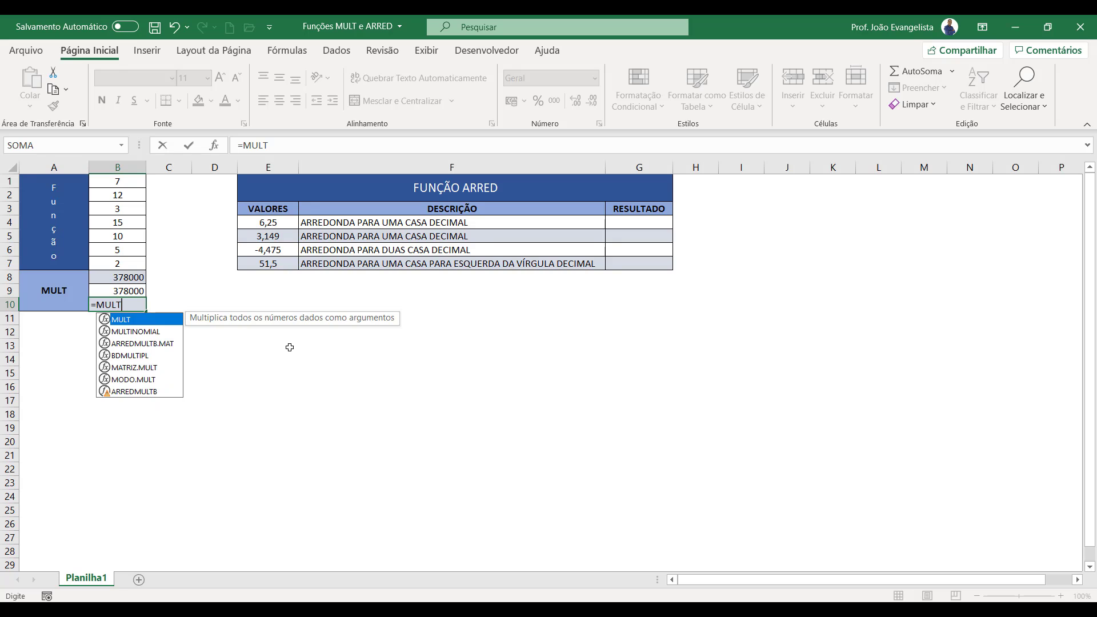
pyautogui.write('(B1')
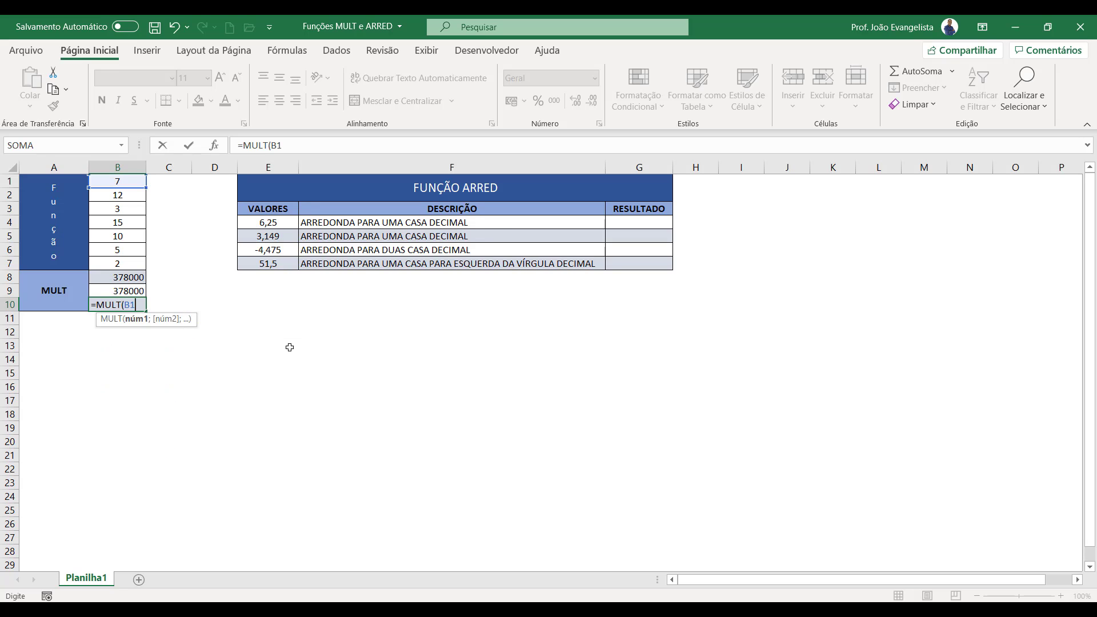
pyautogui.write(':B7;')
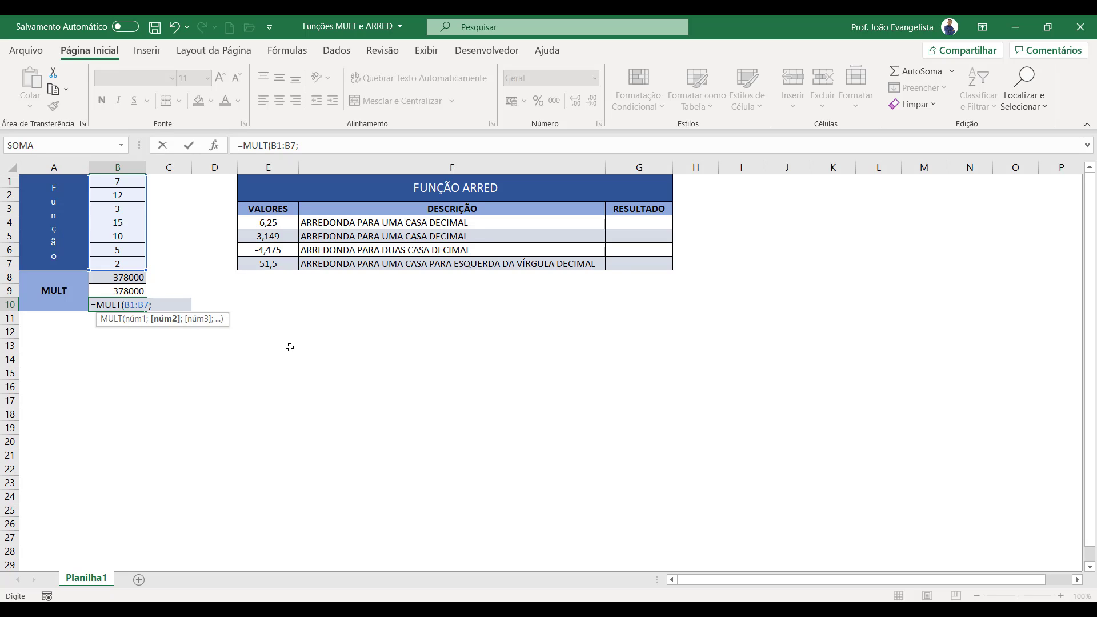
pyautogui.write('2)')
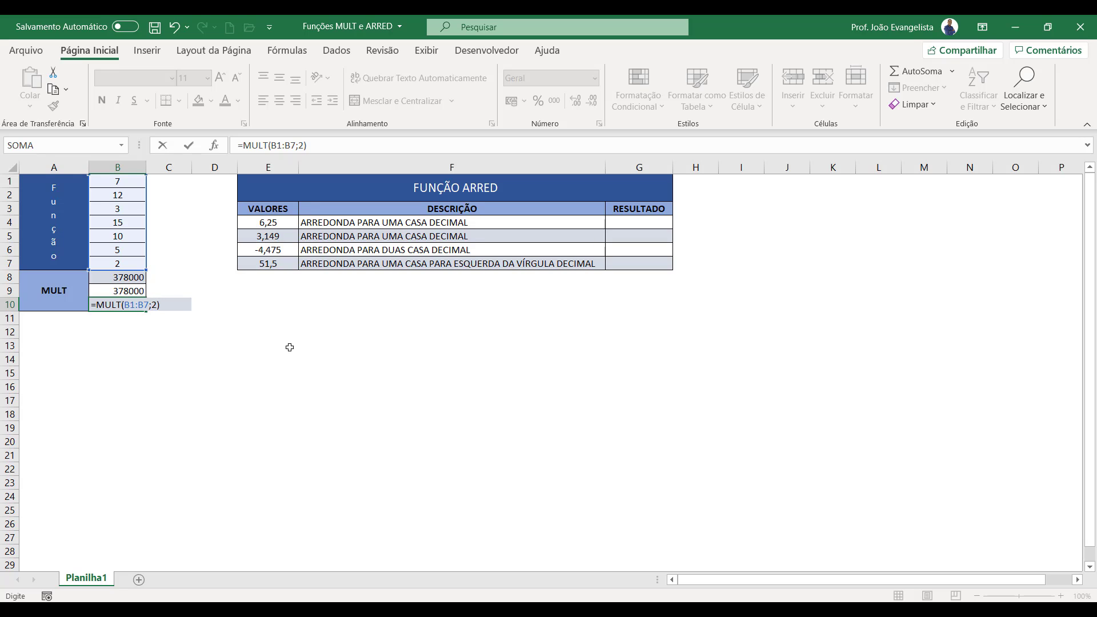
pyautogui.press('Return')
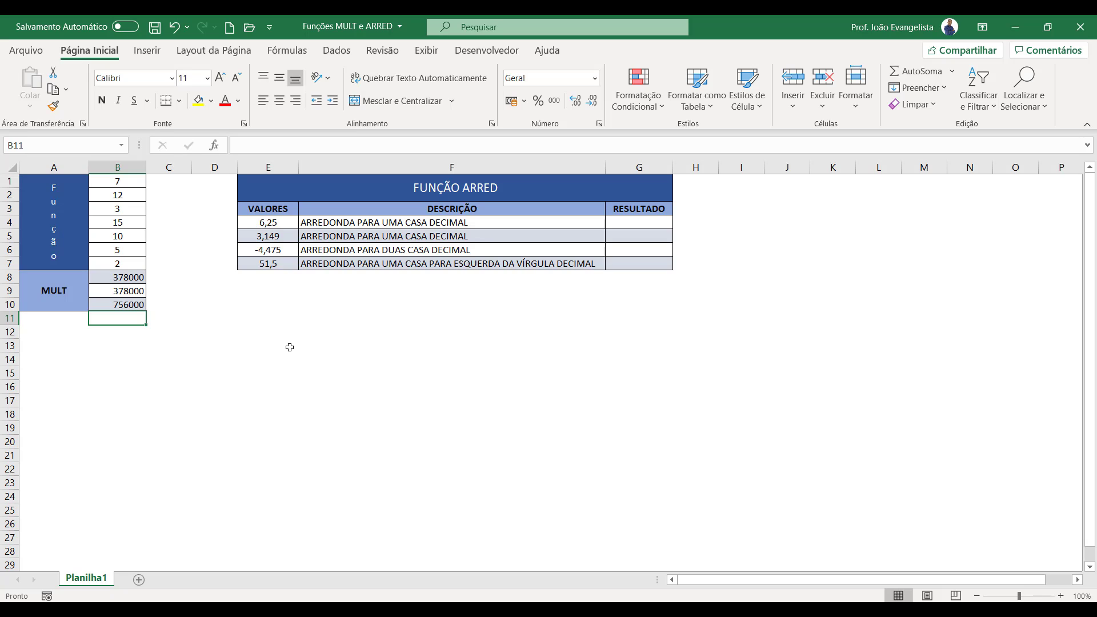
# Step: Enter =ARRED(E4;1) in cell G4 to round the first value to one decimal place
pyautogui.click(660, 223)
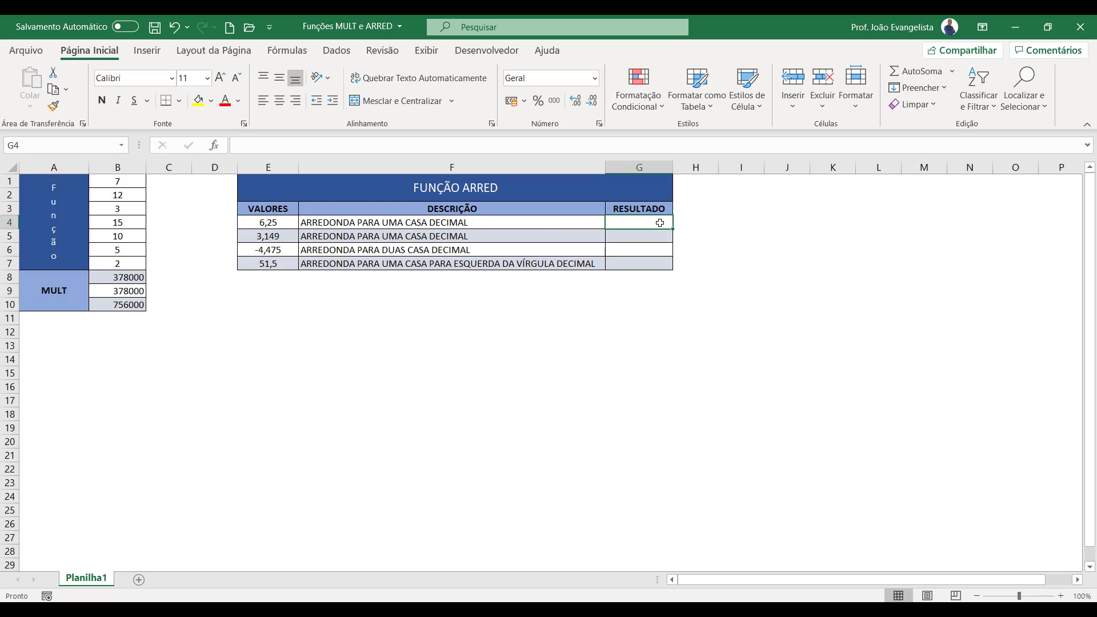
pyautogui.write('=ARRE')
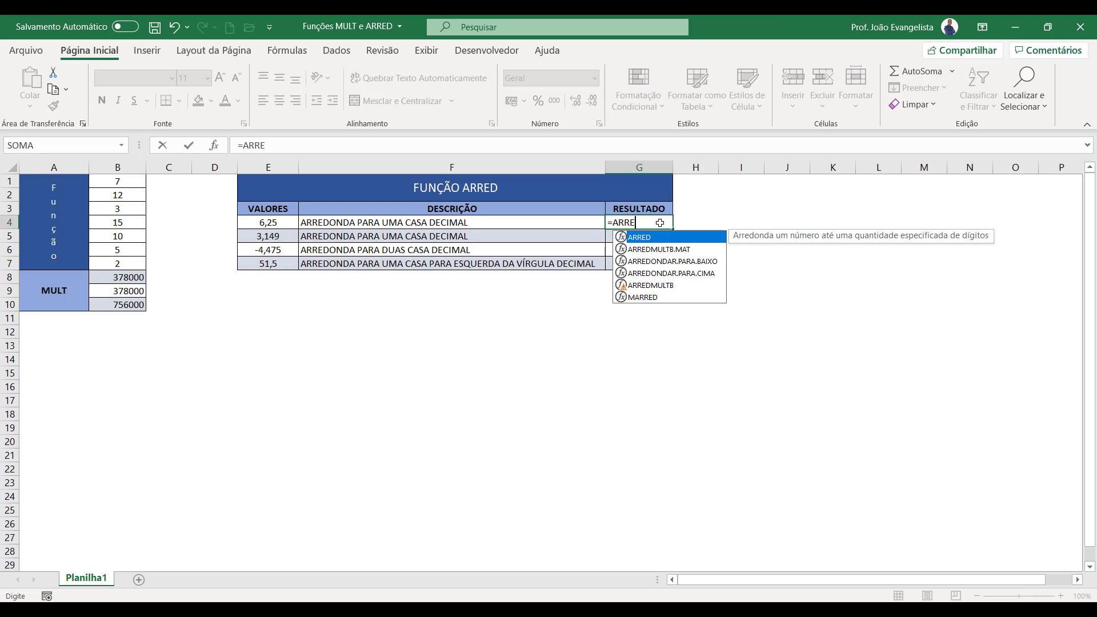
pyautogui.write('D(')
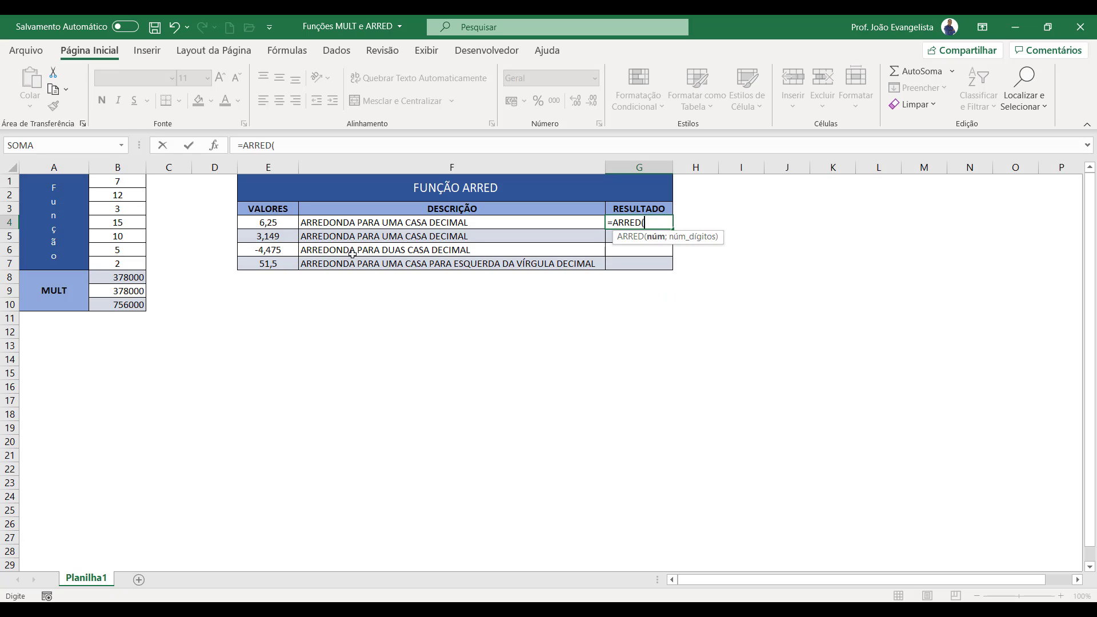
pyautogui.click(263, 220)
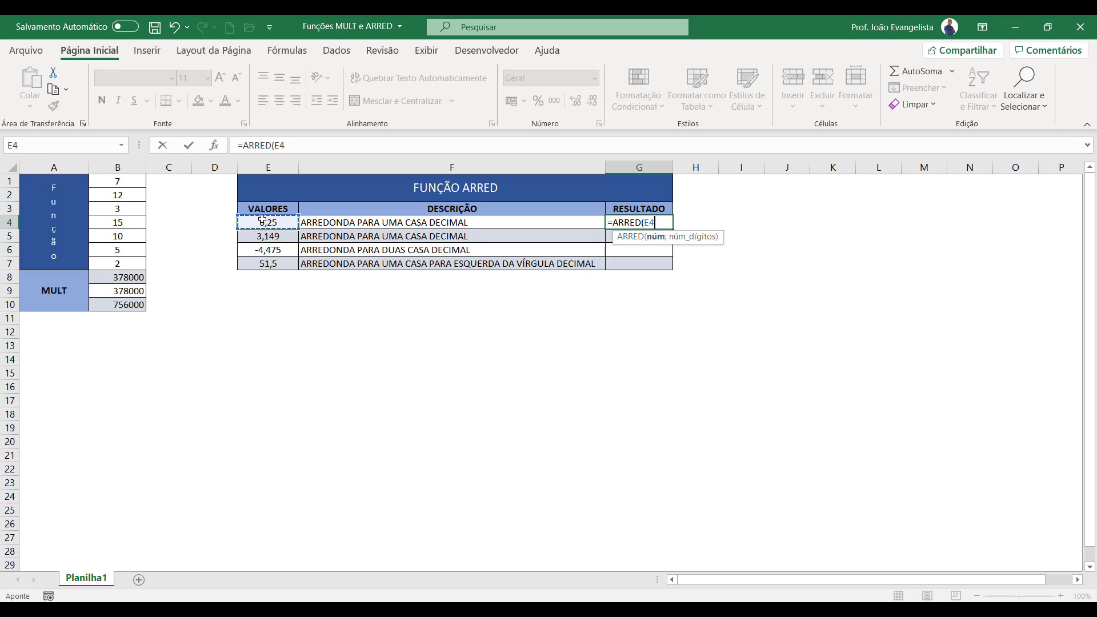
pyautogui.write(';')
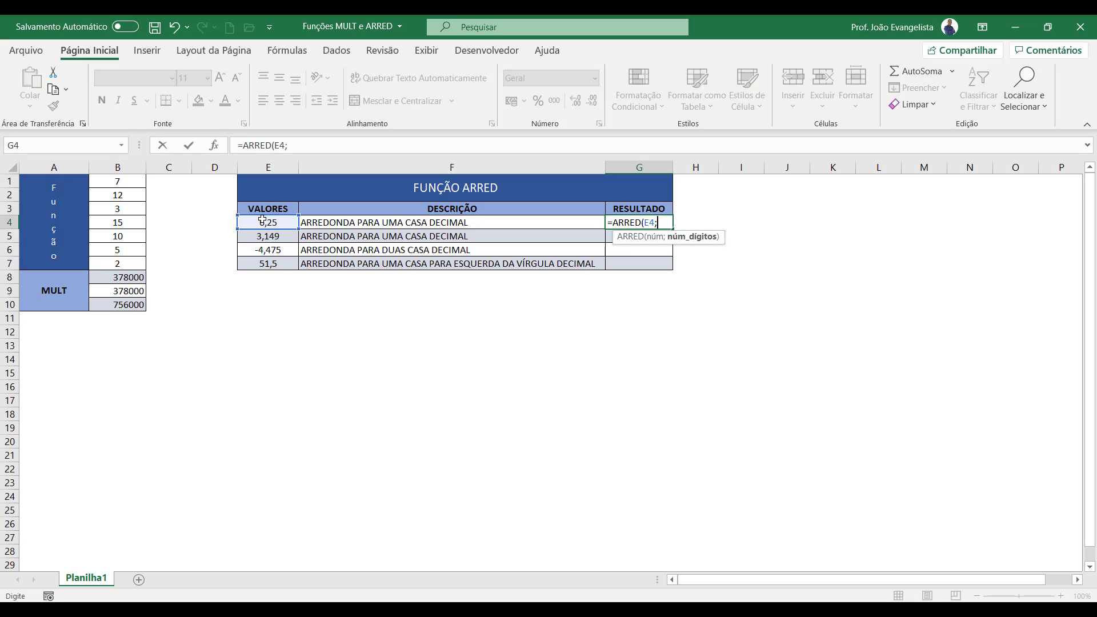
pyautogui.write('1)')
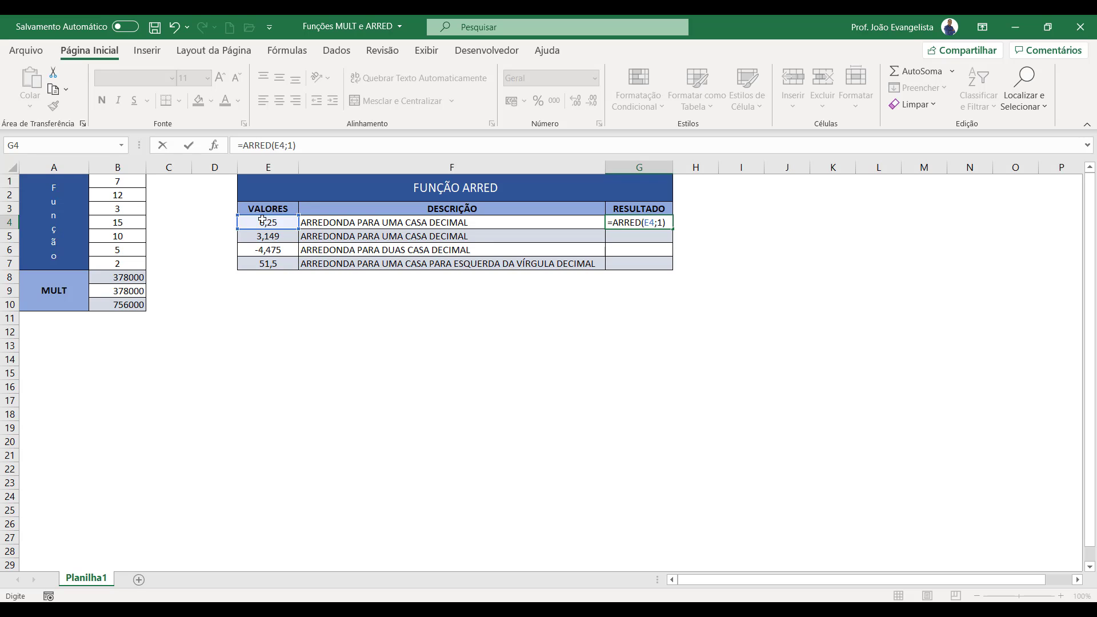
pyautogui.press('Return')
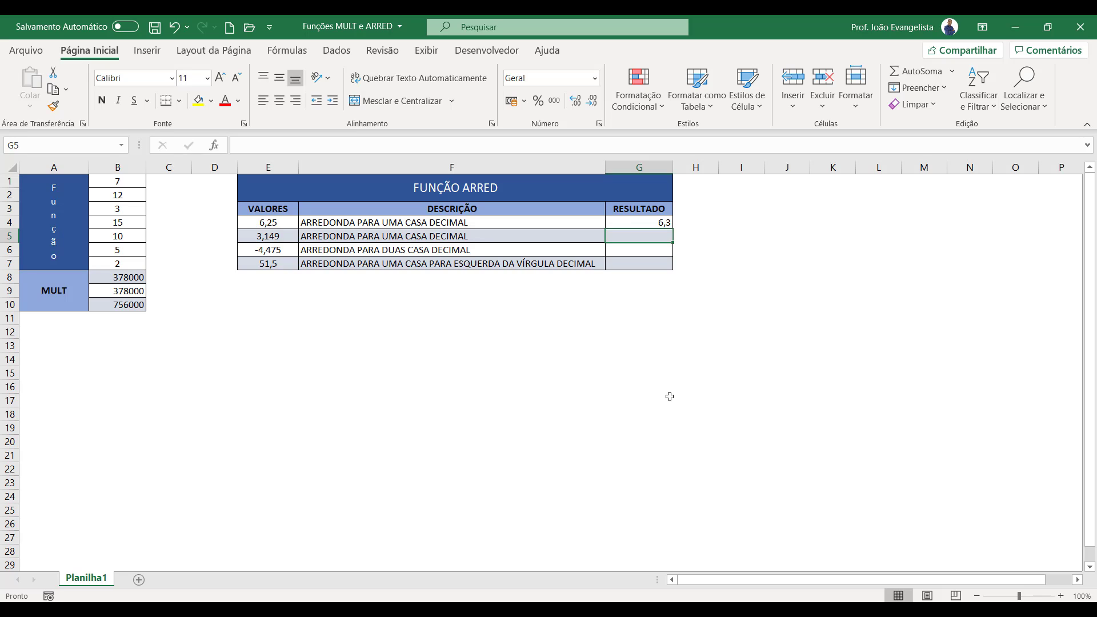
# Step: Enter =ARRED(E5;1) in cell G5 to round the second value to one decimal place
pyautogui.write('=ARRED(')
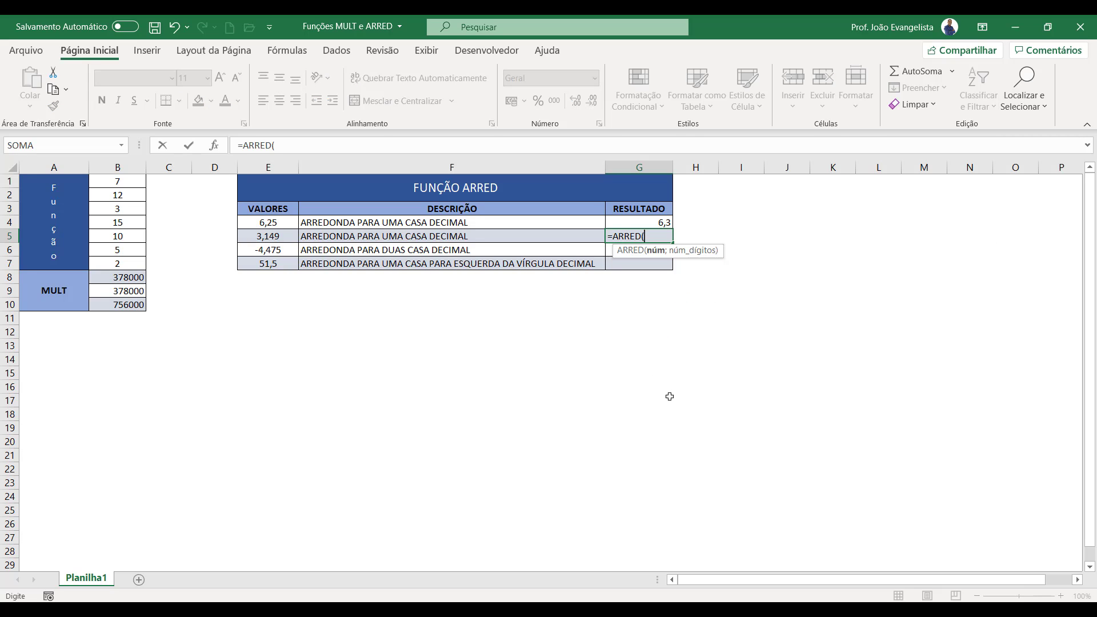
pyautogui.click(285, 236)
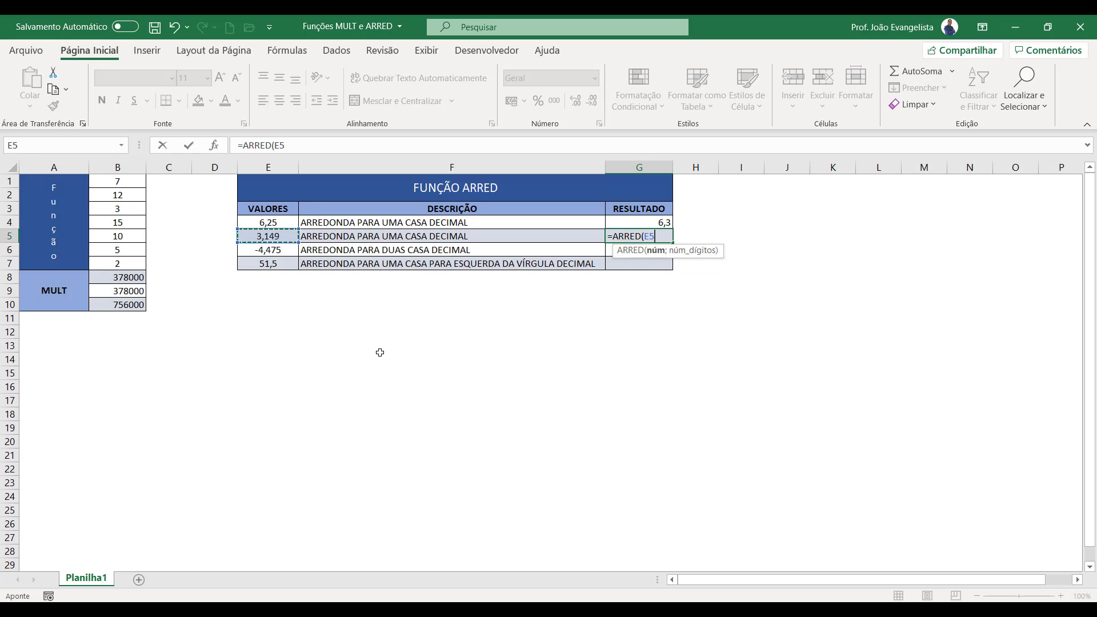
pyautogui.write(';1')
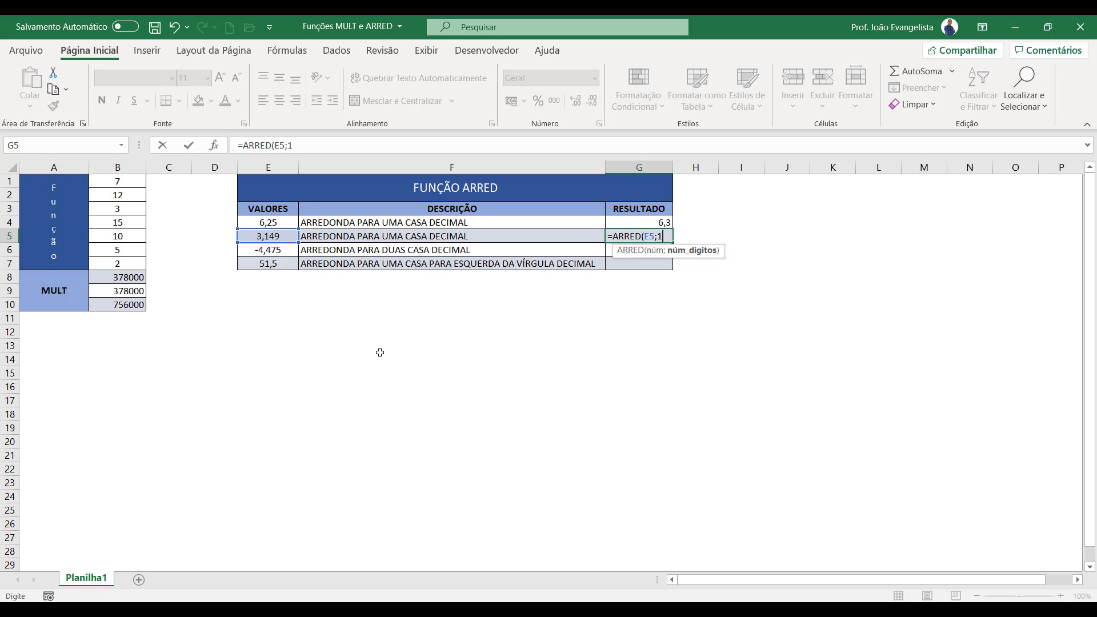
pyautogui.write(')')
pyautogui.press('Return')
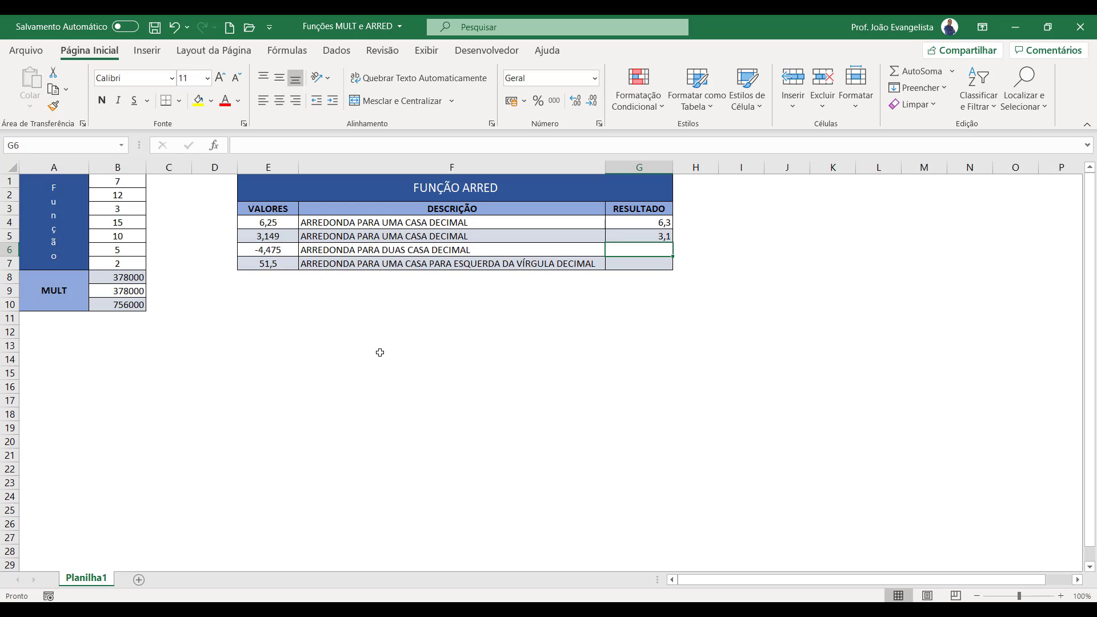
# Step: Enter =ARRED(E6;2) in cell G6 to round the third value to two decimal places
pyautogui.write('=ARRED')
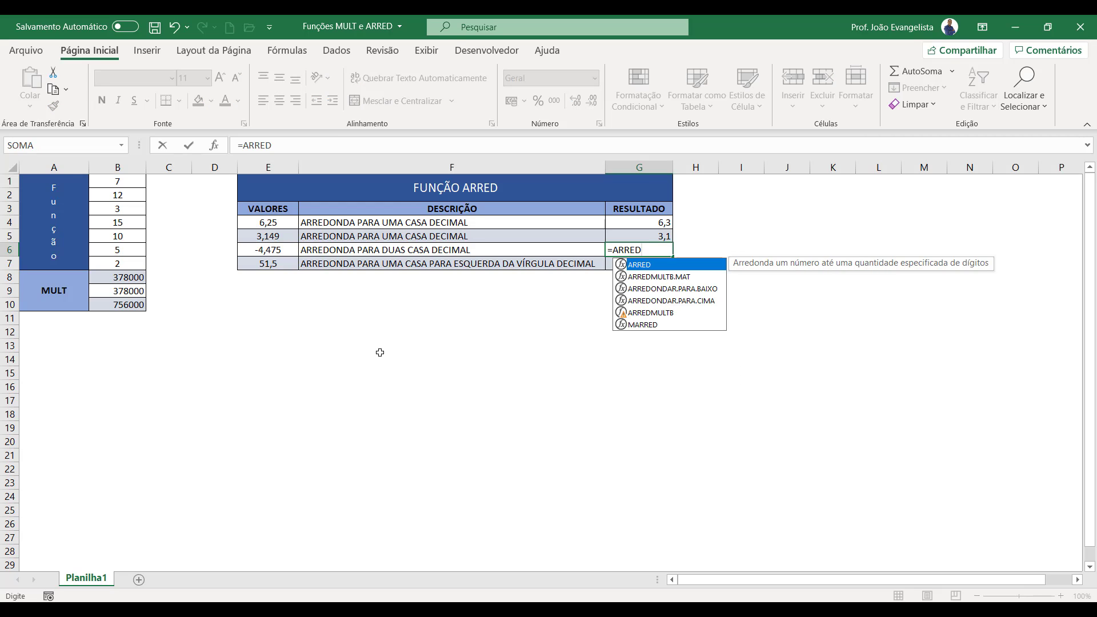
pyautogui.write('(')
pyautogui.click(278, 250)
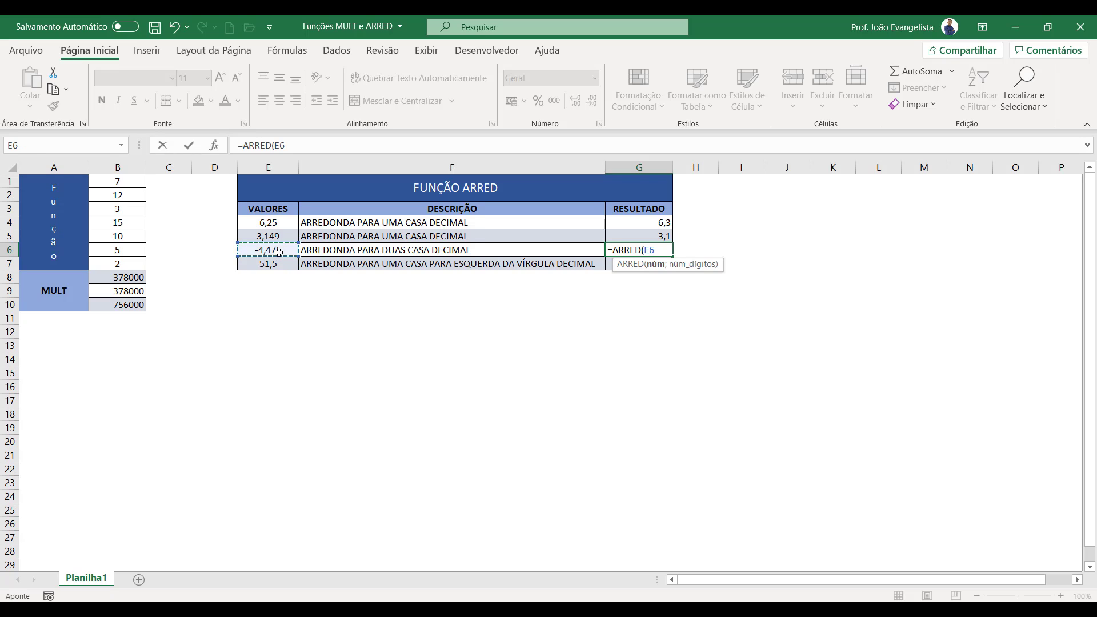
pyautogui.write(';')
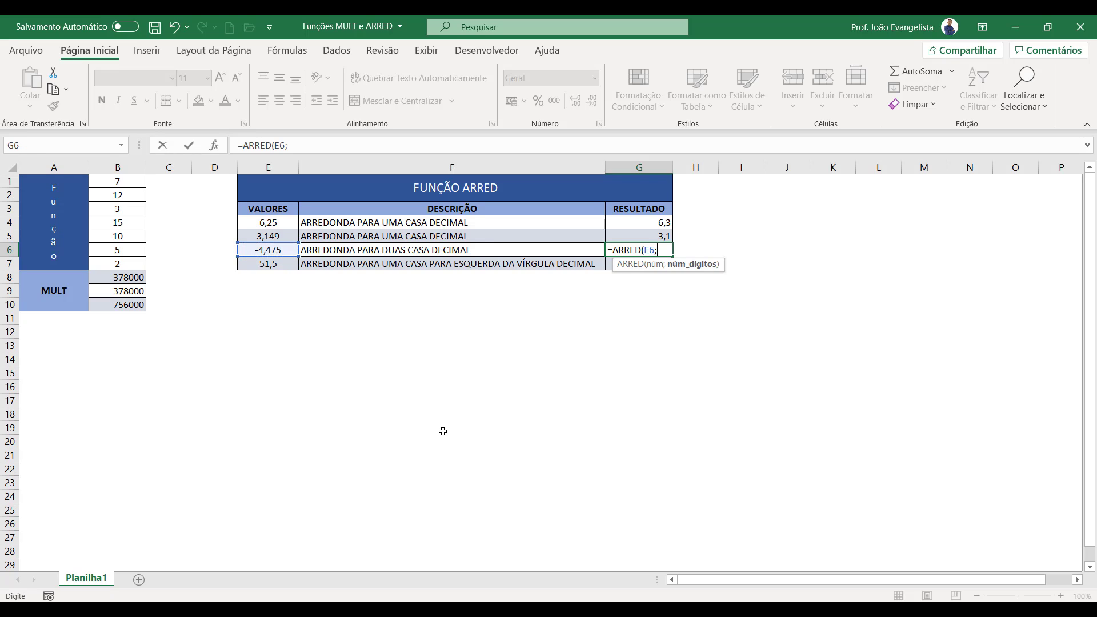
pyautogui.write('2)')
pyautogui.press('Return')
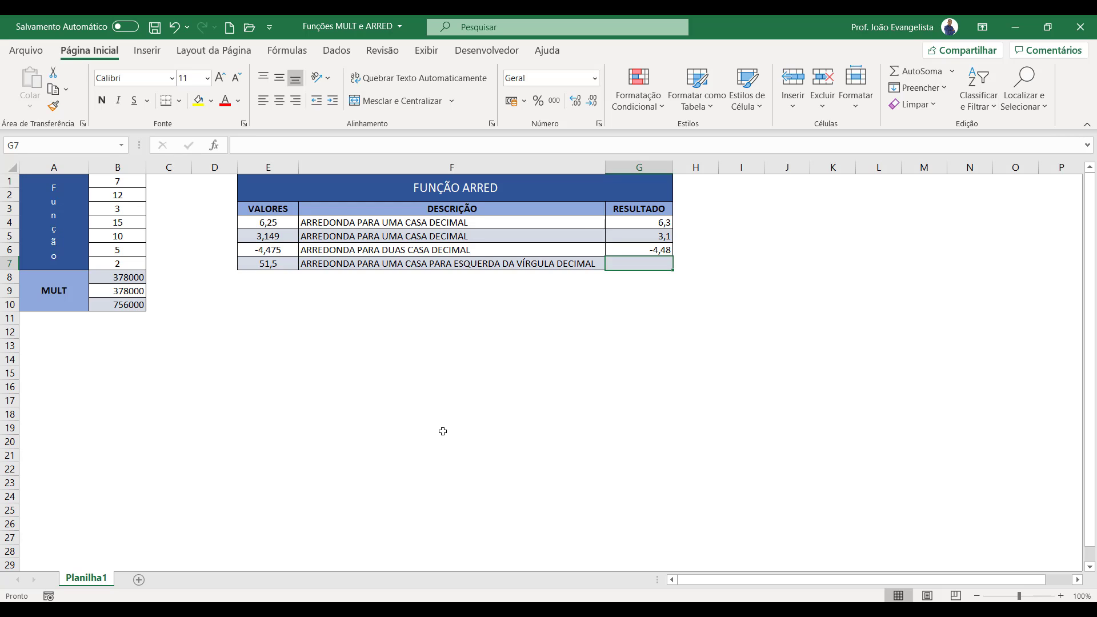
# Step: Enter =ARRED(E7;-1) in cell G7 to round the fourth value to one place before the decimal comma
pyautogui.write('=ARRED')
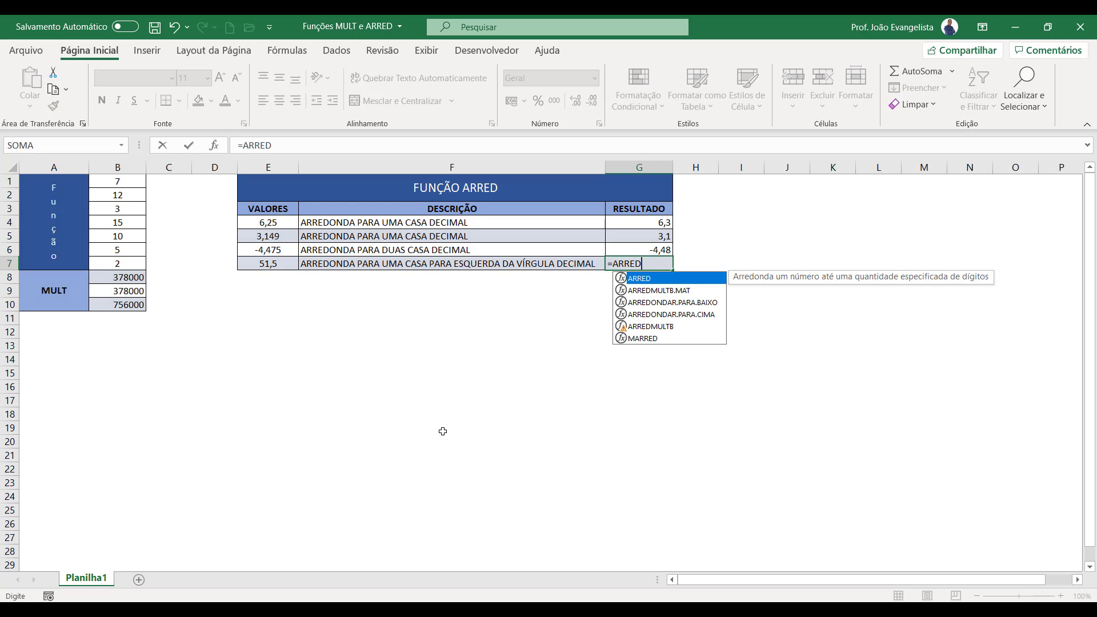
pyautogui.write('(')
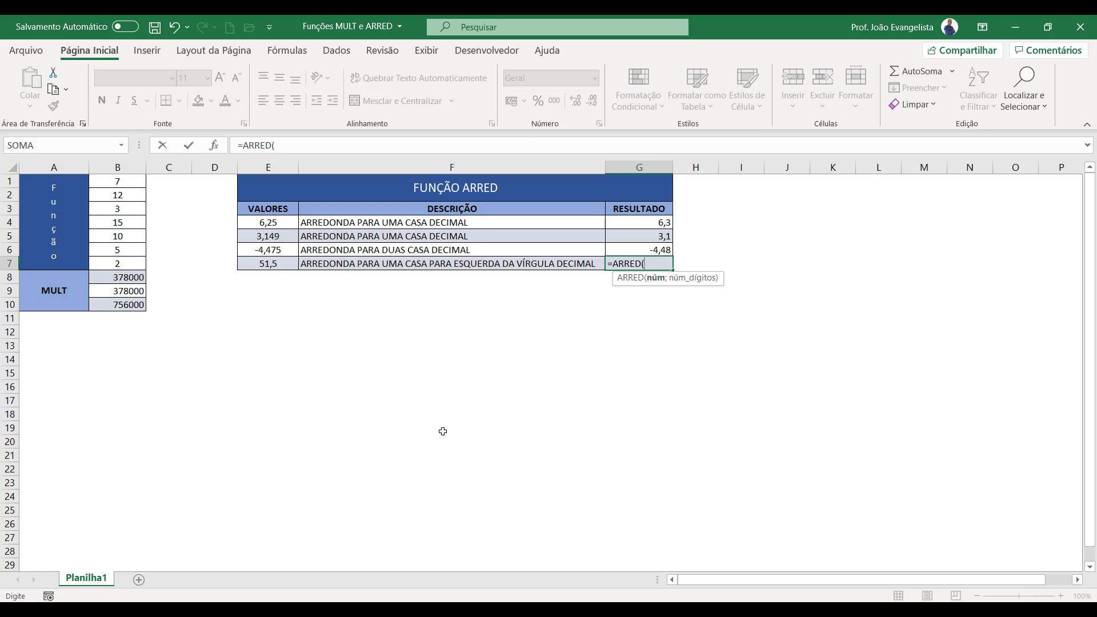
pyautogui.click(286, 265)
pyautogui.write(';')
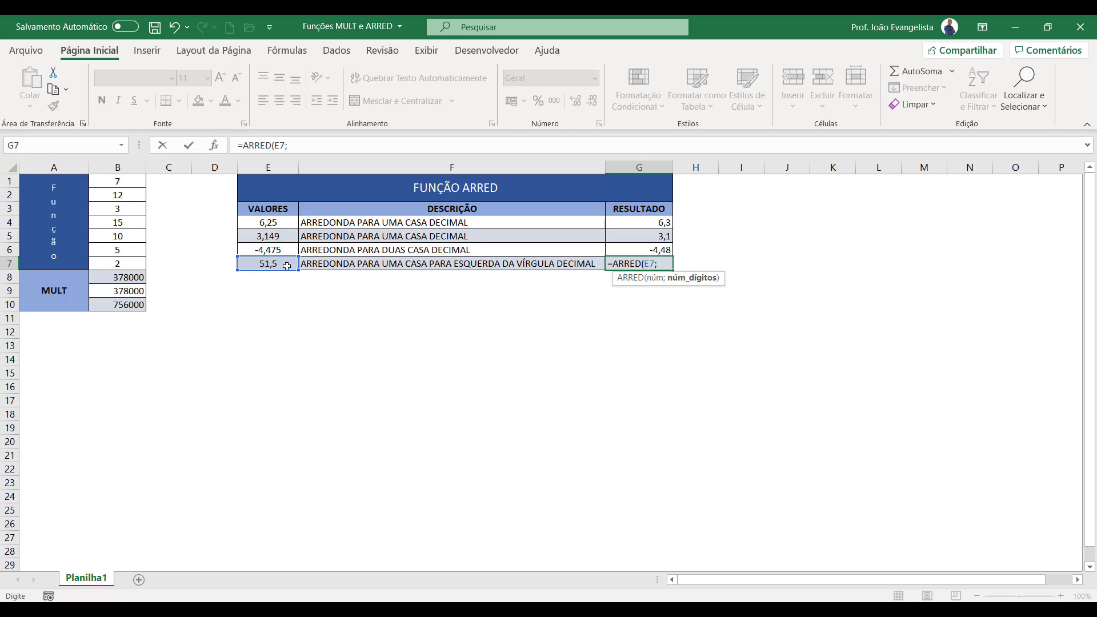
pyautogui.write('-1)')
pyautogui.press('Return')
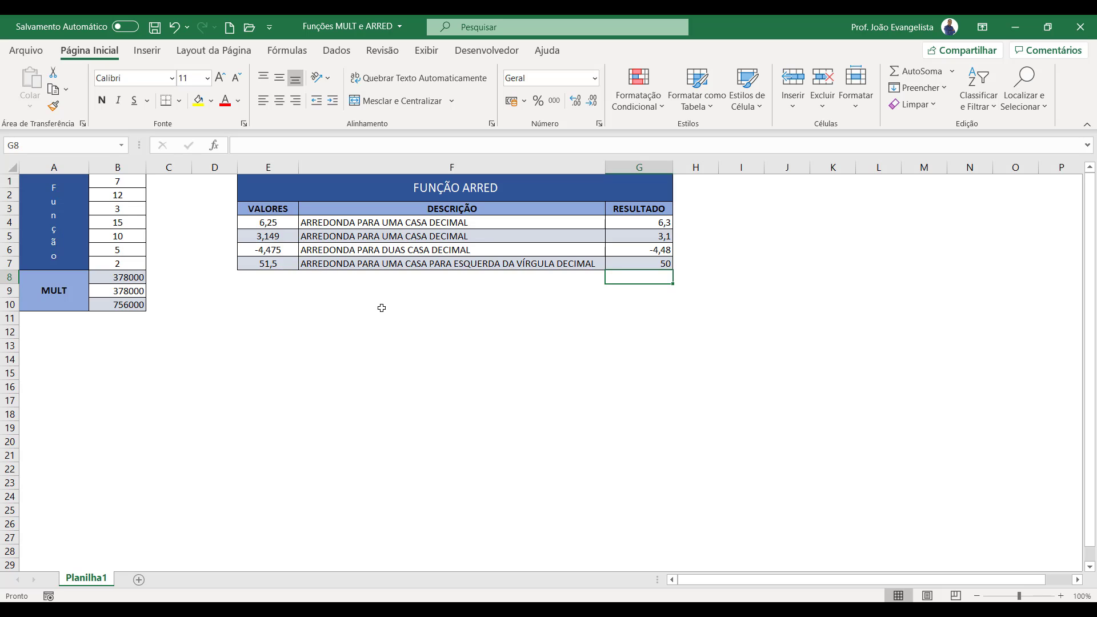
# Step: Check the formula in G7 and change the source value in cell E7 to 54,5 to test the rounding
pyautogui.click(634, 263)
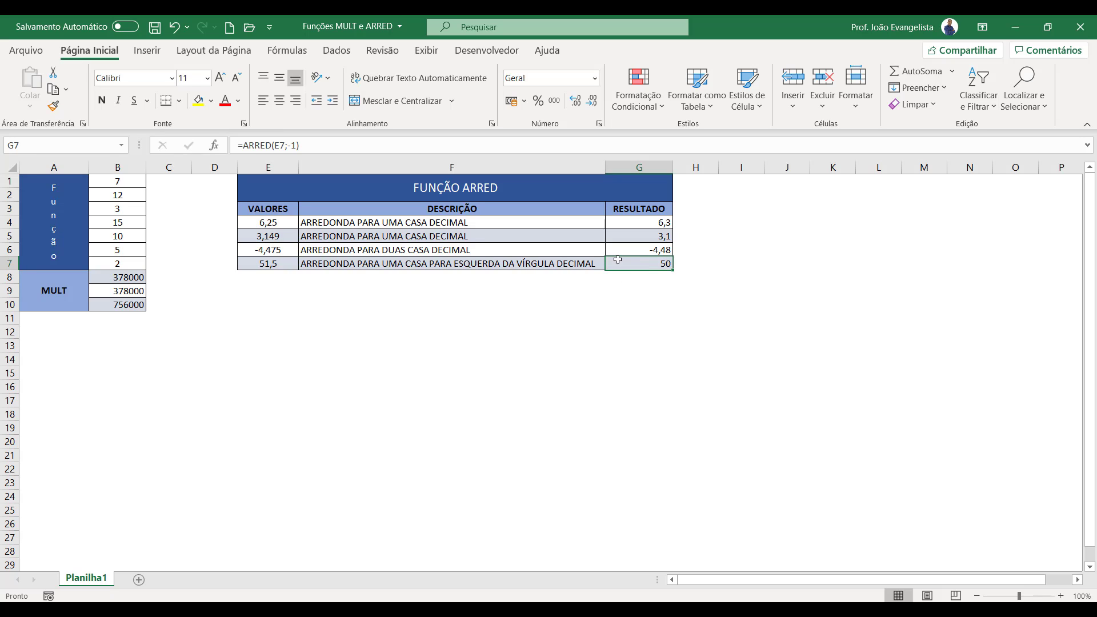
pyautogui.click(278, 260)
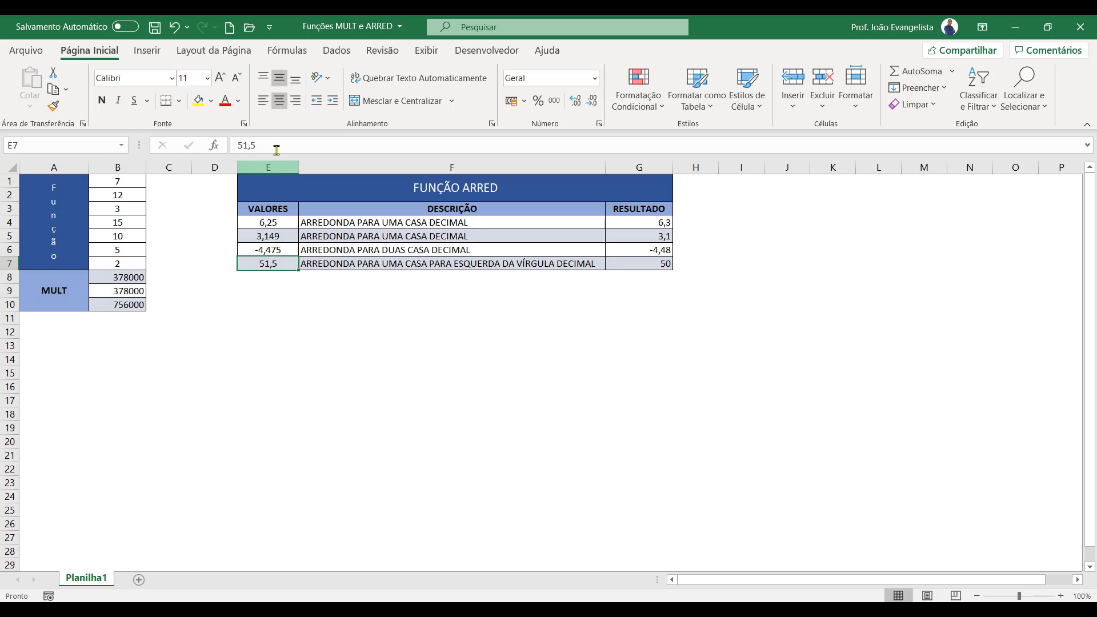
pyautogui.click(247, 146)
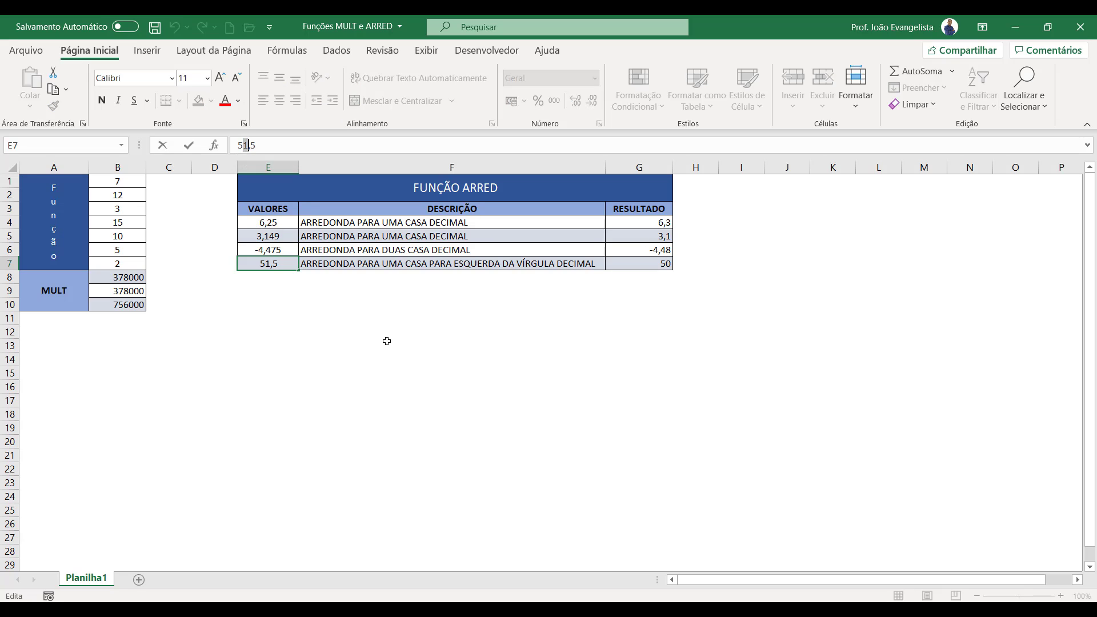
pyautogui.write('4')
pyautogui.press('Return')
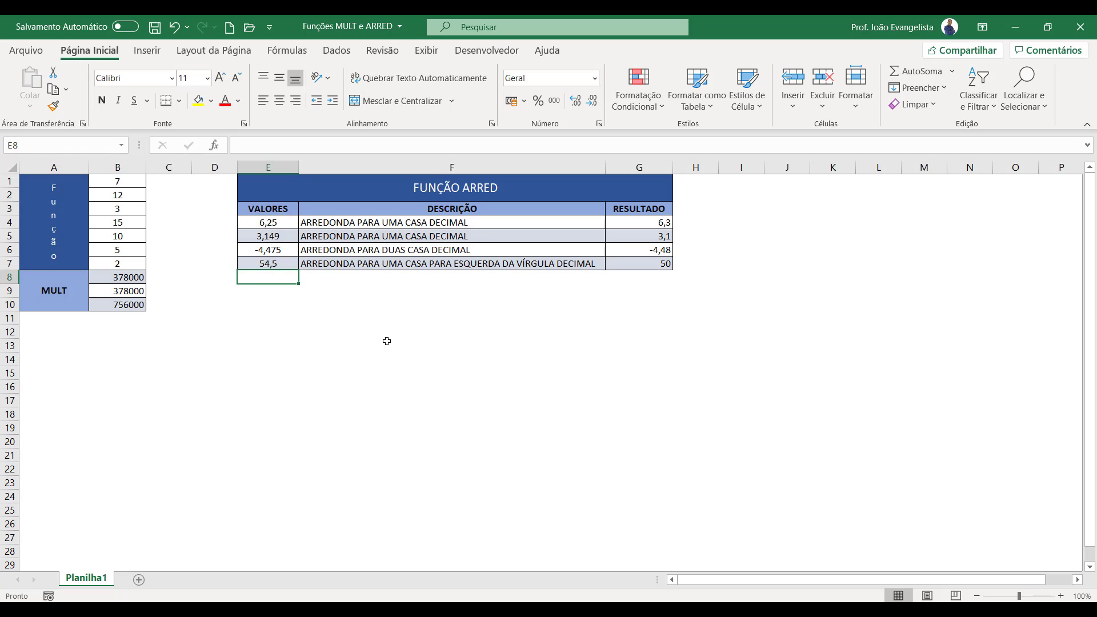
# Step: Set the value in cell E7 to 55,5 to test rounding to the next ten
pyautogui.click(290, 266)
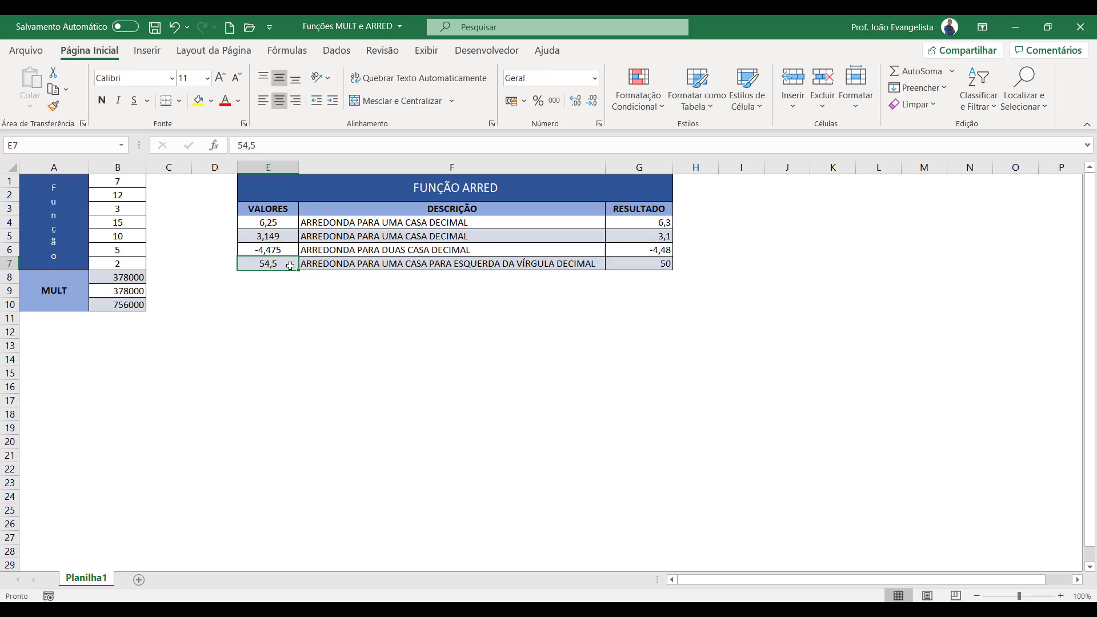
pyautogui.moveTo(242, 147); pyautogui.dragTo(248, 149)
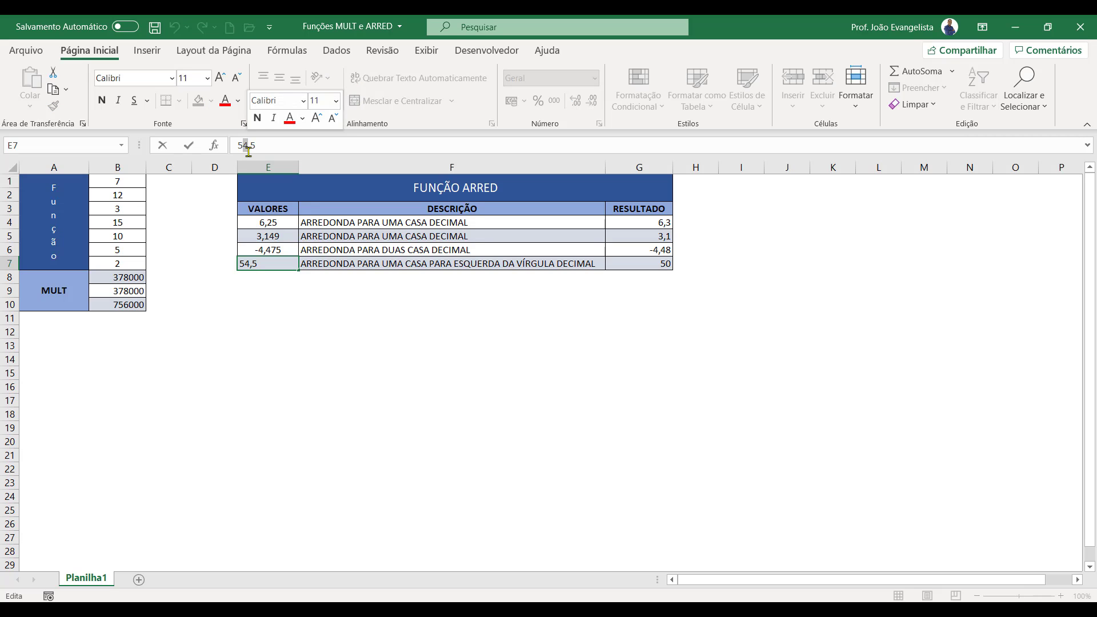
pyautogui.write('5')
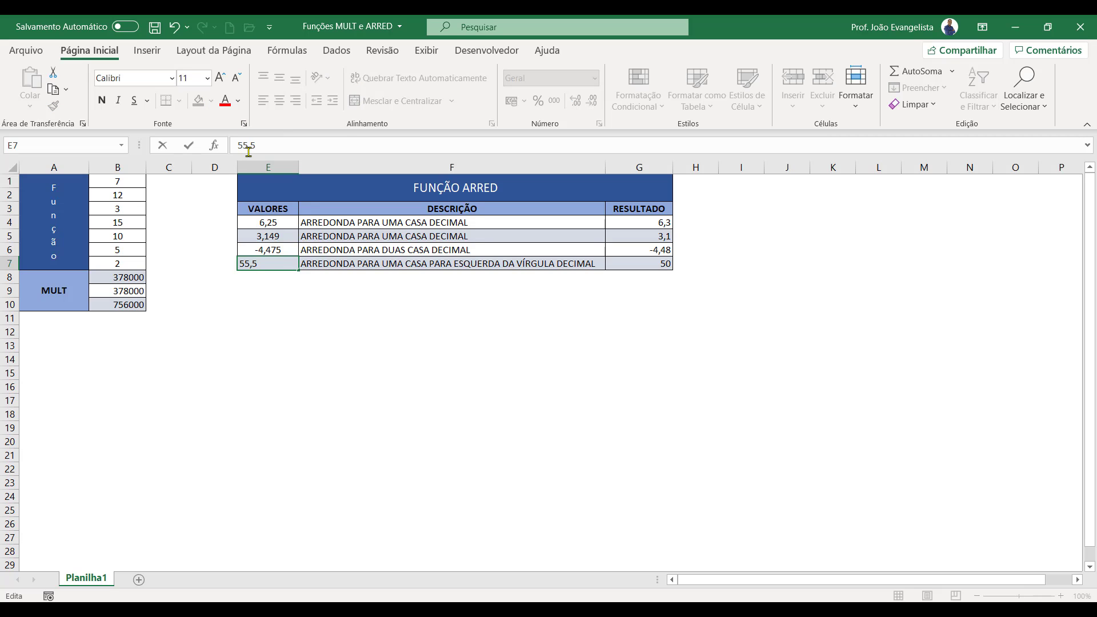
pyautogui.press('Return')
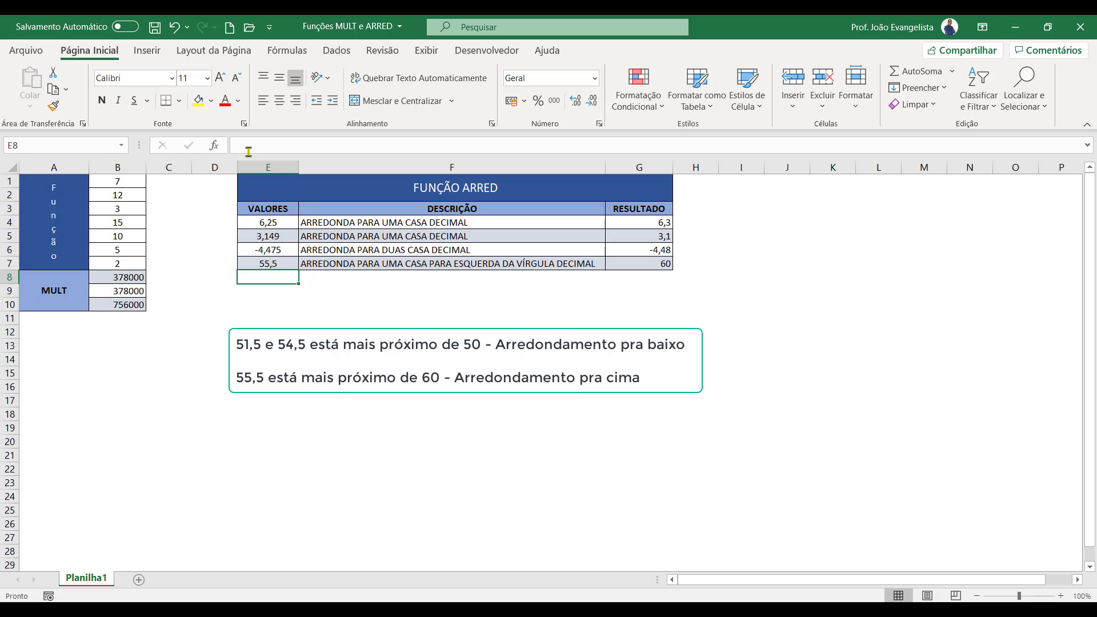